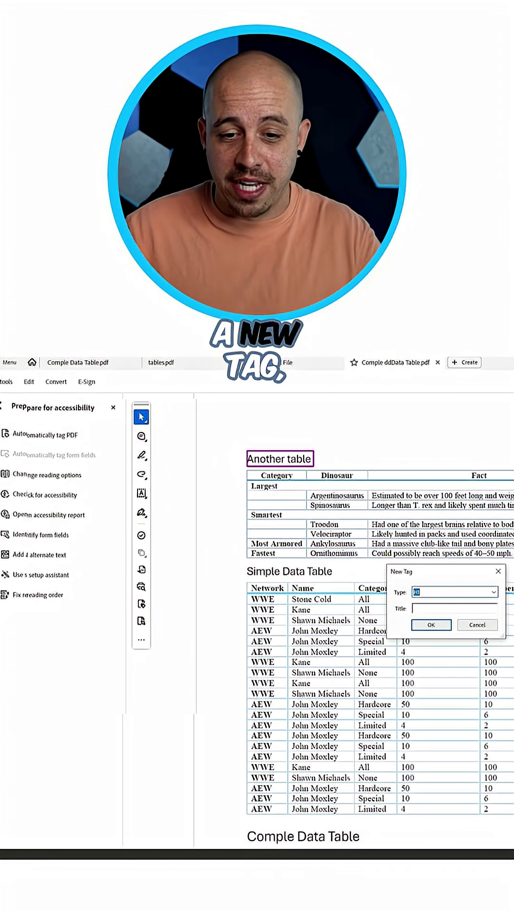
type("ble")
Create a Table tag under Document and a first TR row tag
key("Return")
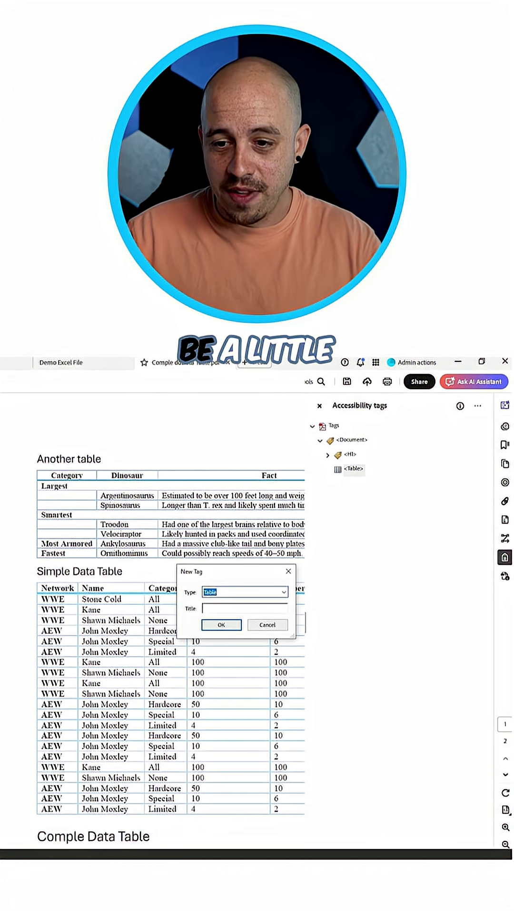
type("TR")
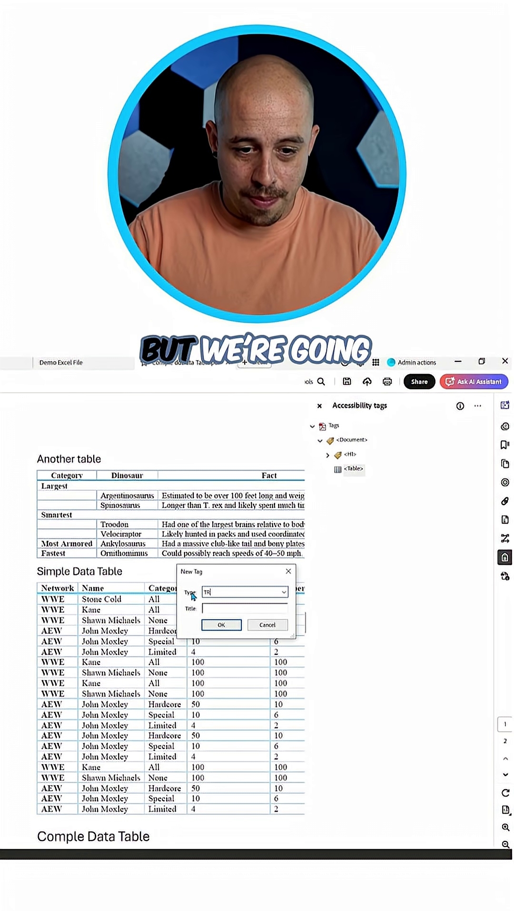
key("Return")
Add more TR row tags via the TR tag's New Tag command, one after another
right_click(349, 484)
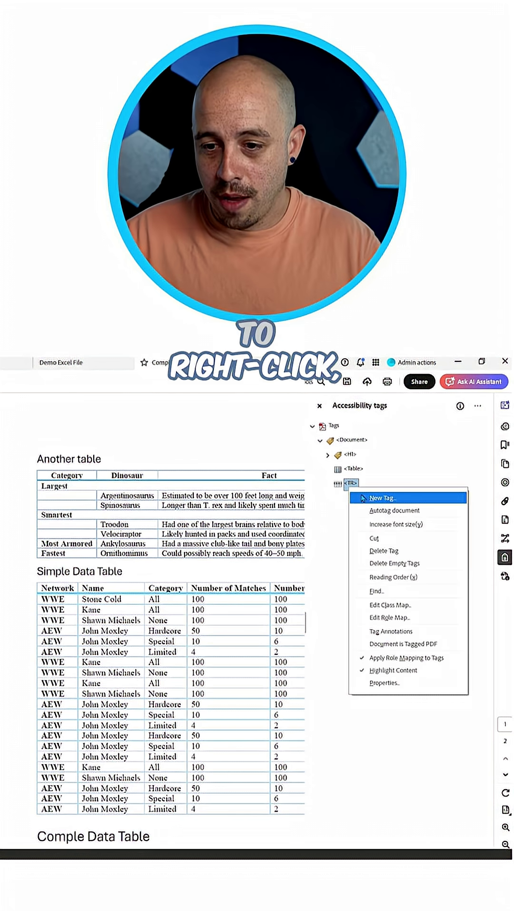
left_click(369, 499)
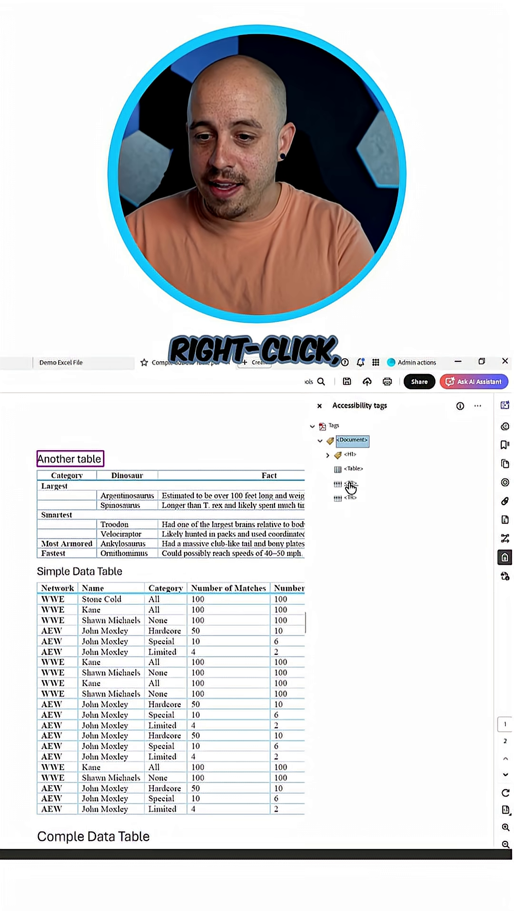
right_click(350, 485)
left_click(371, 495)
key("Return")
right_click(349, 485)
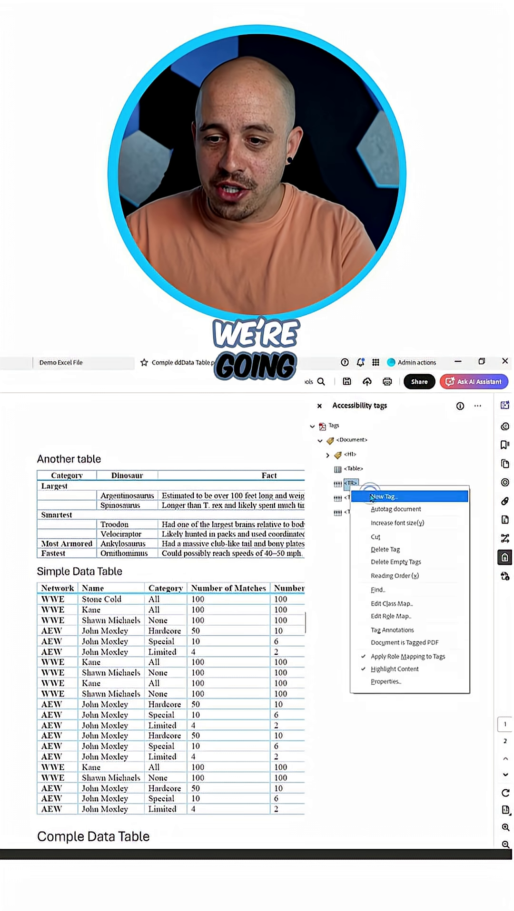
key("Escape")
right_click(349, 486)
left_click(369, 496)
right_click(350, 486)
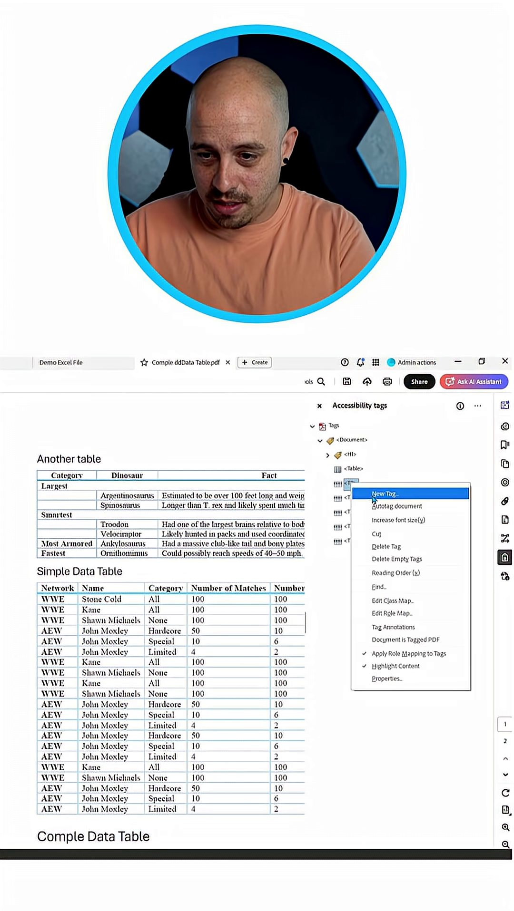
left_click(369, 496)
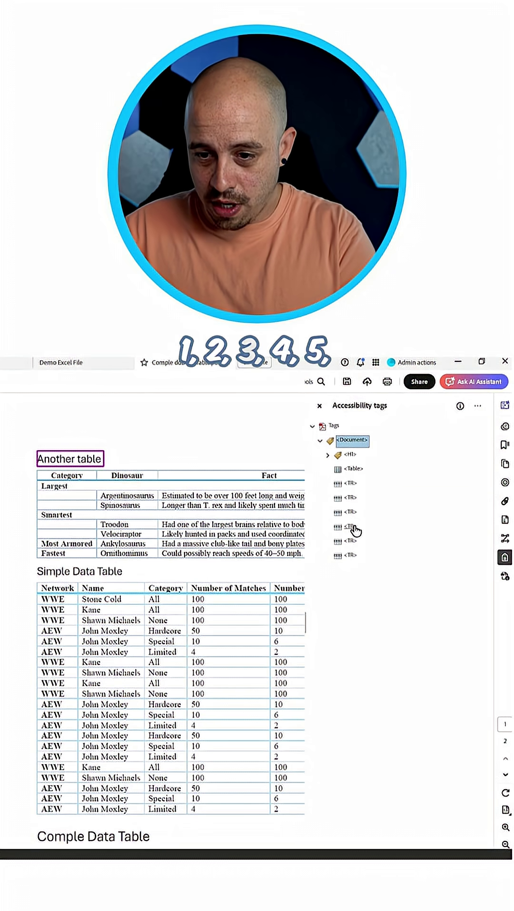
Create the remaining TR tags until nine rows sit under Document, then pick the first TR
right_click(349, 486)
left_click(368, 496)
key("Return")
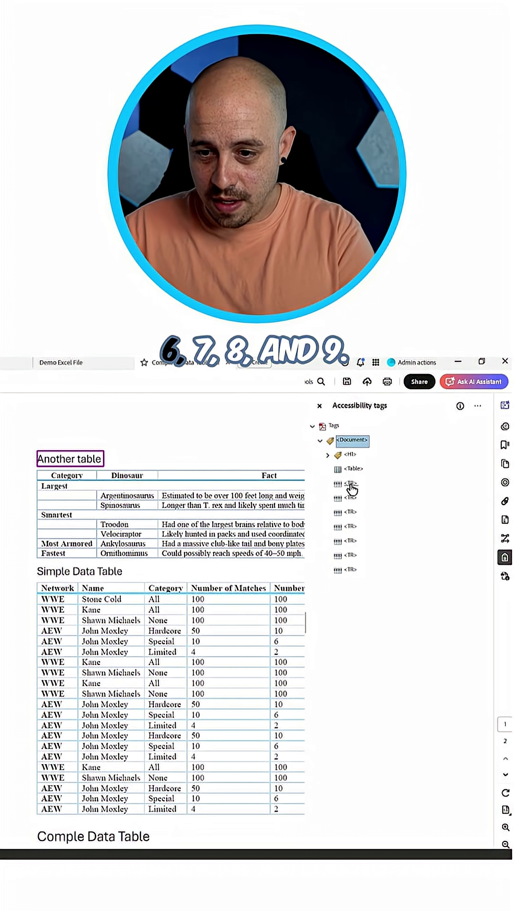
right_click(349, 486)
left_click(370, 496)
key("Return")
right_click(349, 486)
left_click(369, 496)
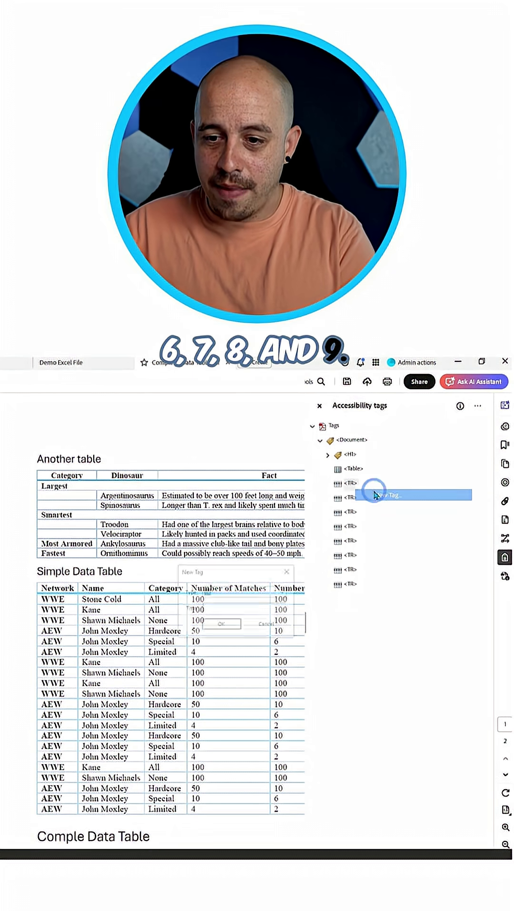
key("Return")
left_click(351, 484)
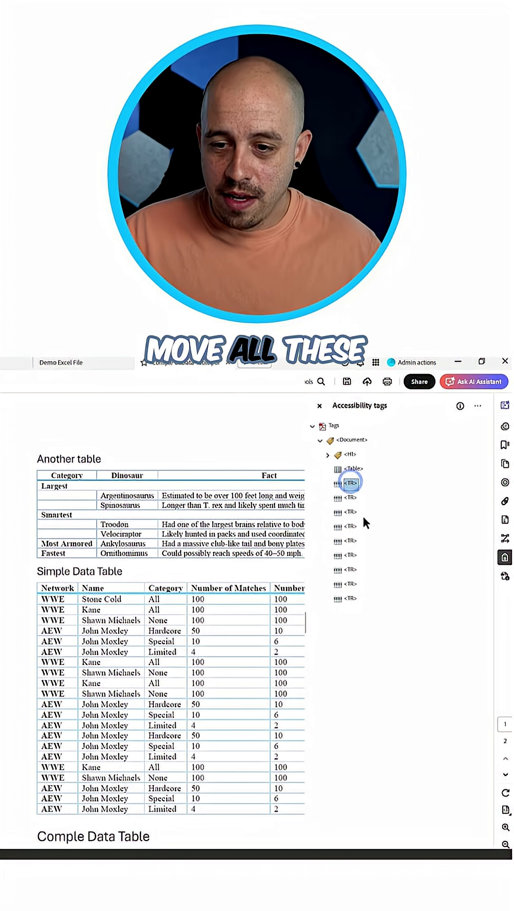
Extend the selection to all nine TR tags and drag them inside the Table tag
left_click(350, 600, "shift")
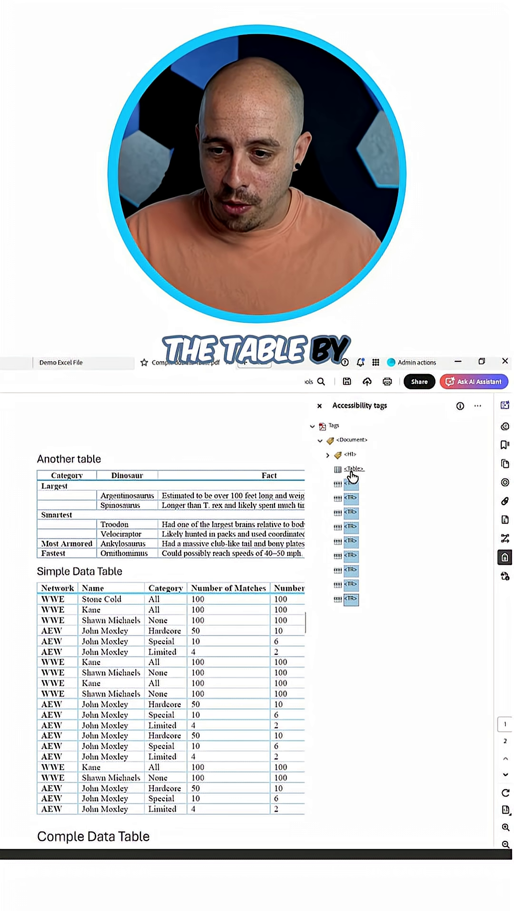
left_click(353, 487)
left_click_drag(353, 475, 355, 472)
Pick the first nested TR tag and bring up its tag commands
left_click(355, 486)
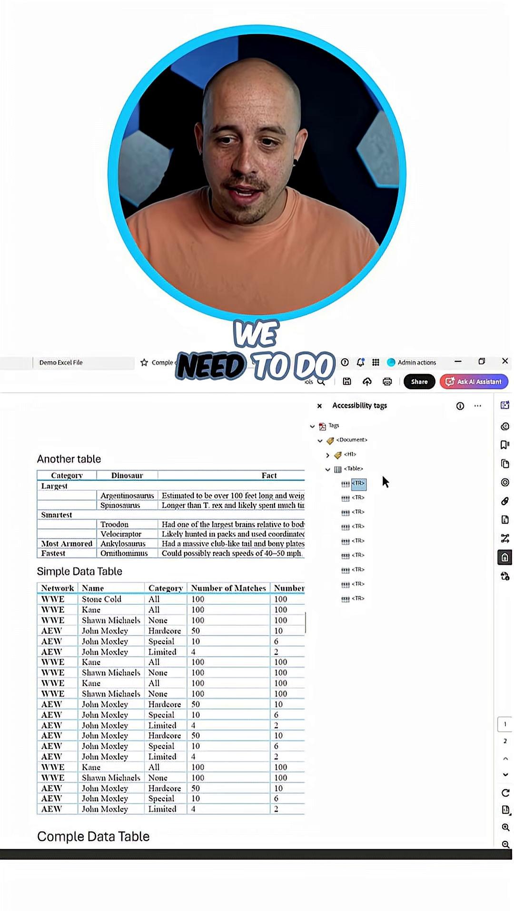
left_click_drag(359, 485, 179, 467)
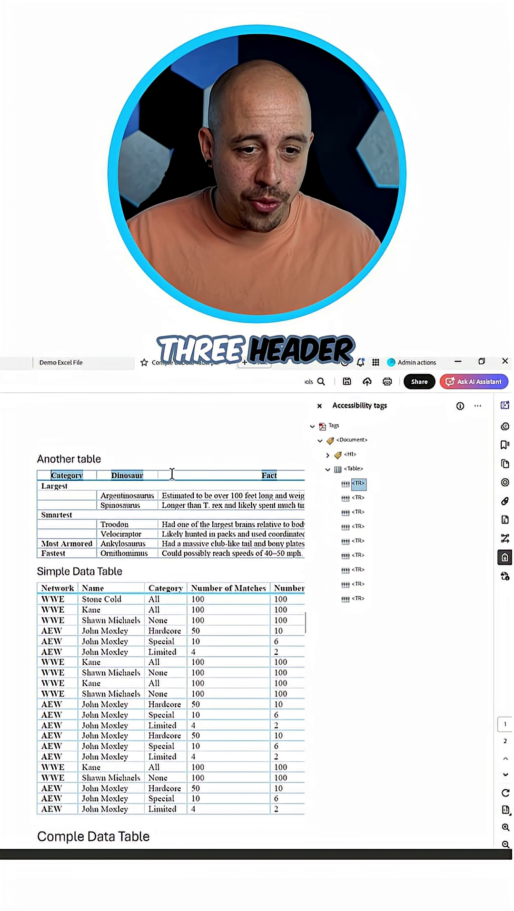
mouse_move(50, 474)
left_mouse_down()
mouse_move(289, 473)
mouse_move(358, 484)
left_mouse_up()
right_click(357, 484)
Create three TH header tags one after another with New Tag
left_click(400, 496)
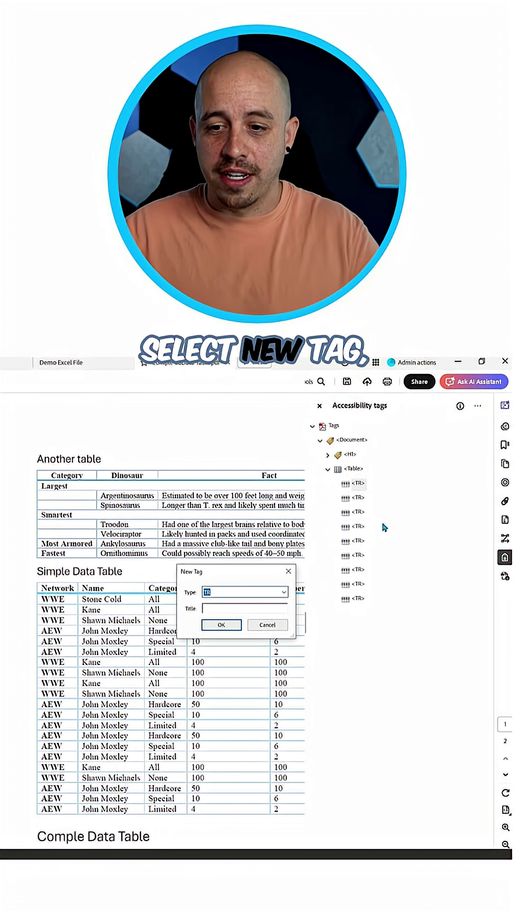
type("TH")
key("Return")
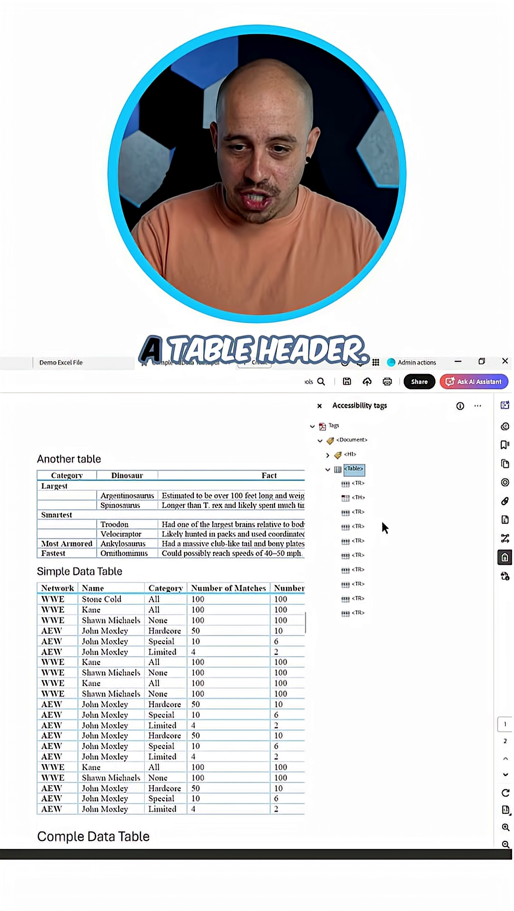
right_click(358, 498)
left_click(373, 505)
key("Return")
left_click(353, 469)
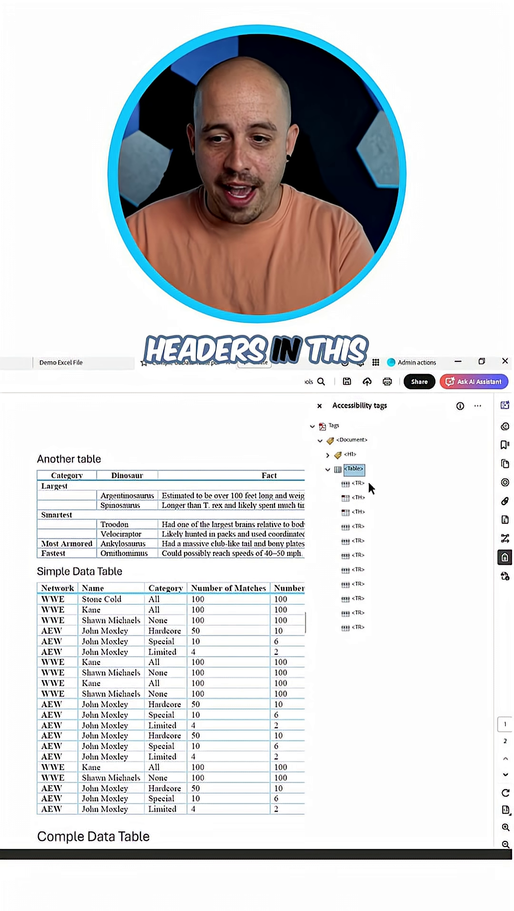
right_click(359, 499)
left_click(378, 513)
key("Return")
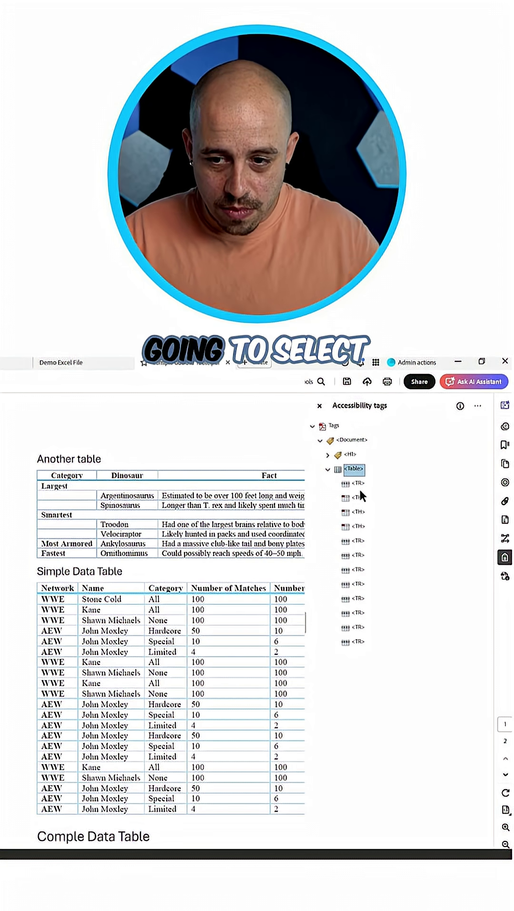
Select the three TH tags and drag them inside the first TR row
left_click(357, 498)
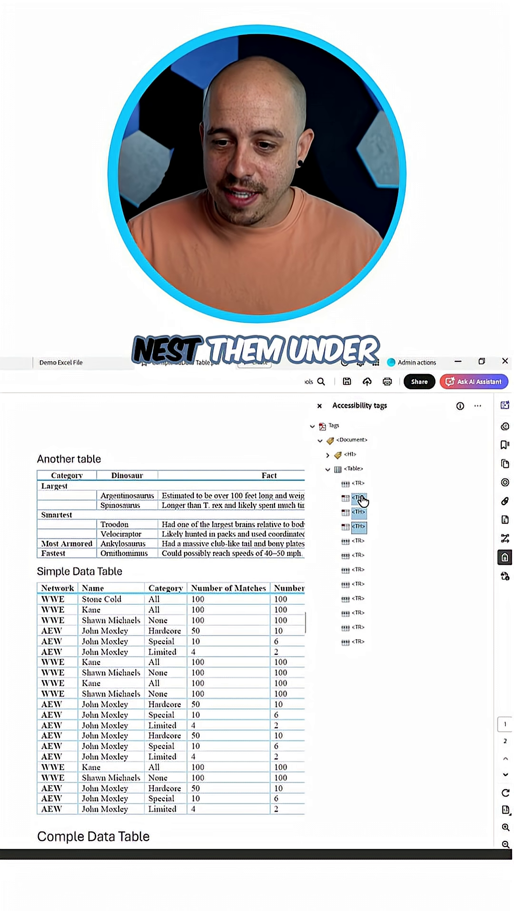
left_click_drag(357, 484, 356, 486)
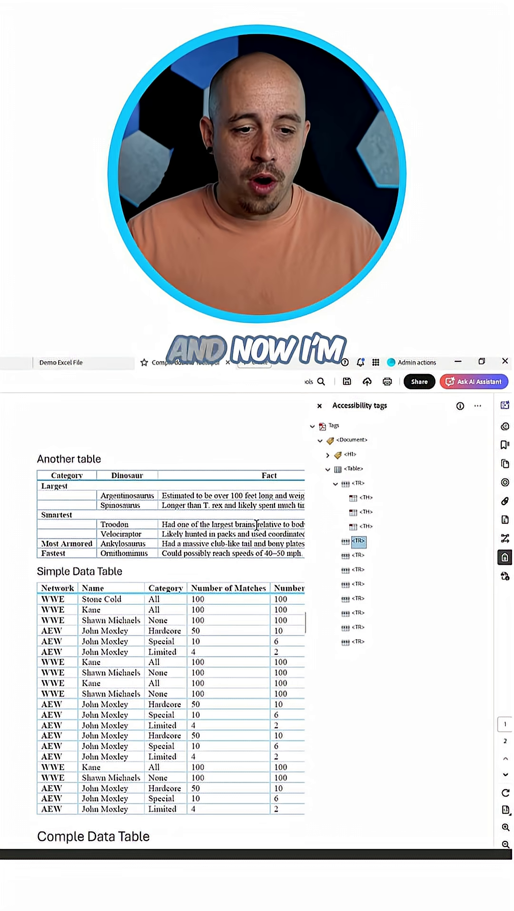
left_click(365, 499)
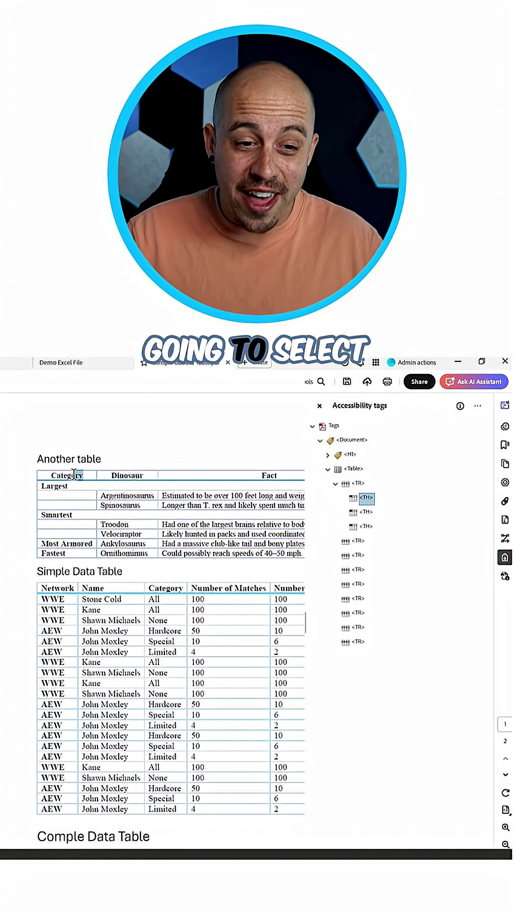
Select the Category header text on the page and show the panel's tag commands
left_click_drag(53, 474, 52, 474)
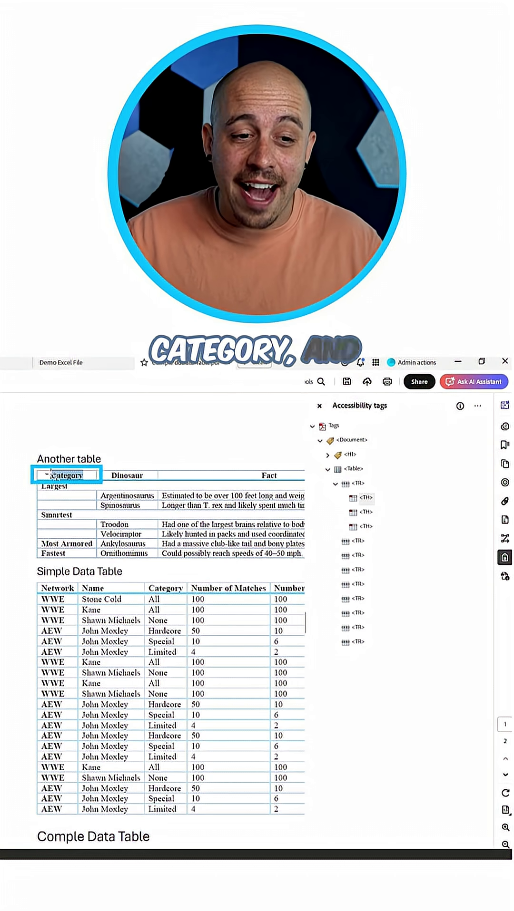
left_click(477, 407)
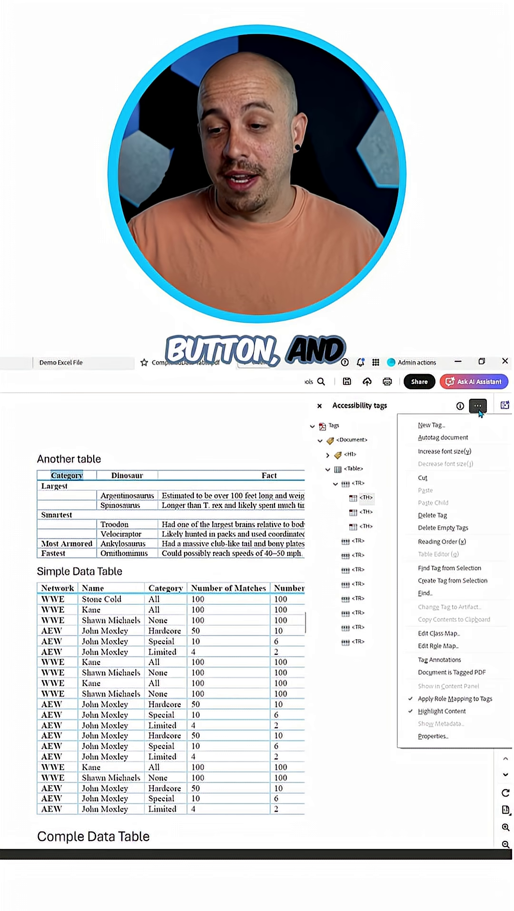